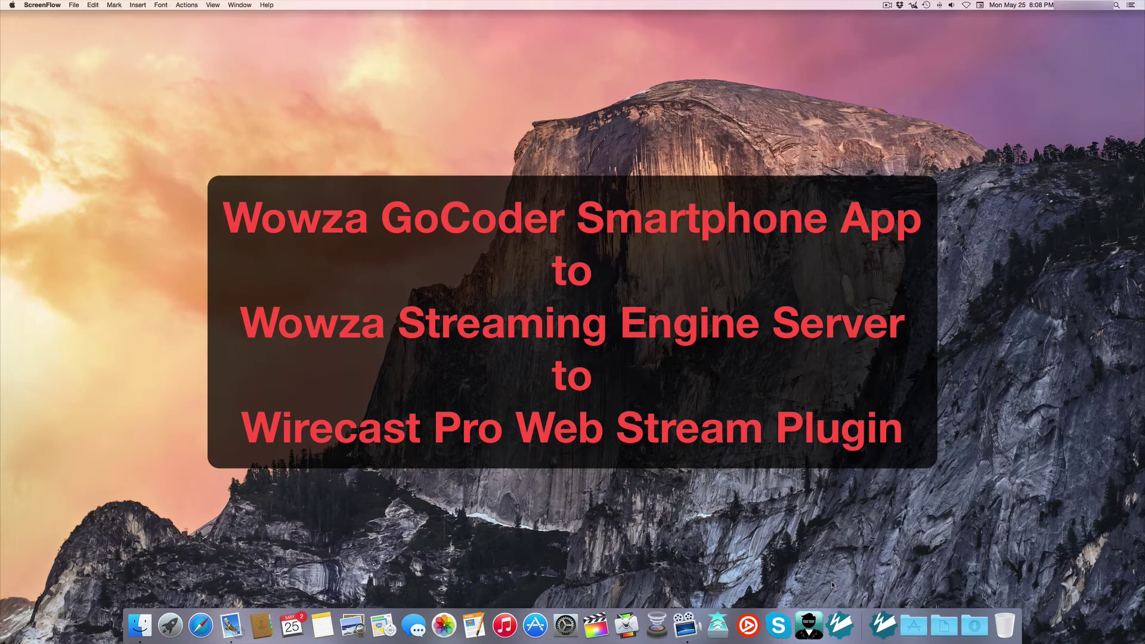
Start the Wowza services, authorize with the admin password, and bring up the Manager in Safari.
click(840, 623)
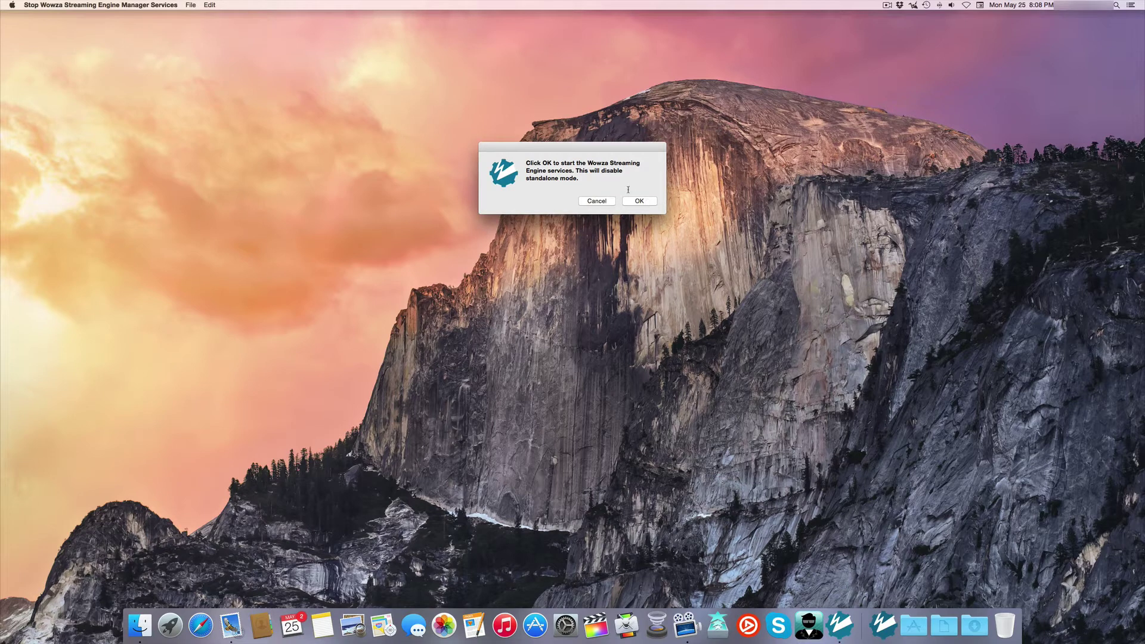
click(634, 202)
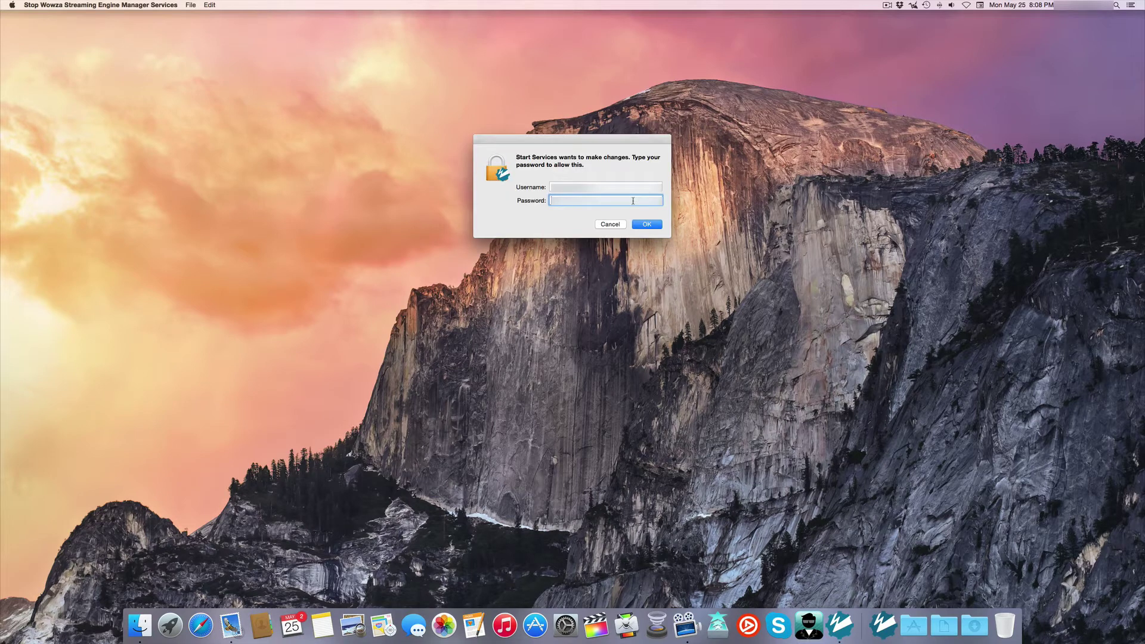
key(Return)
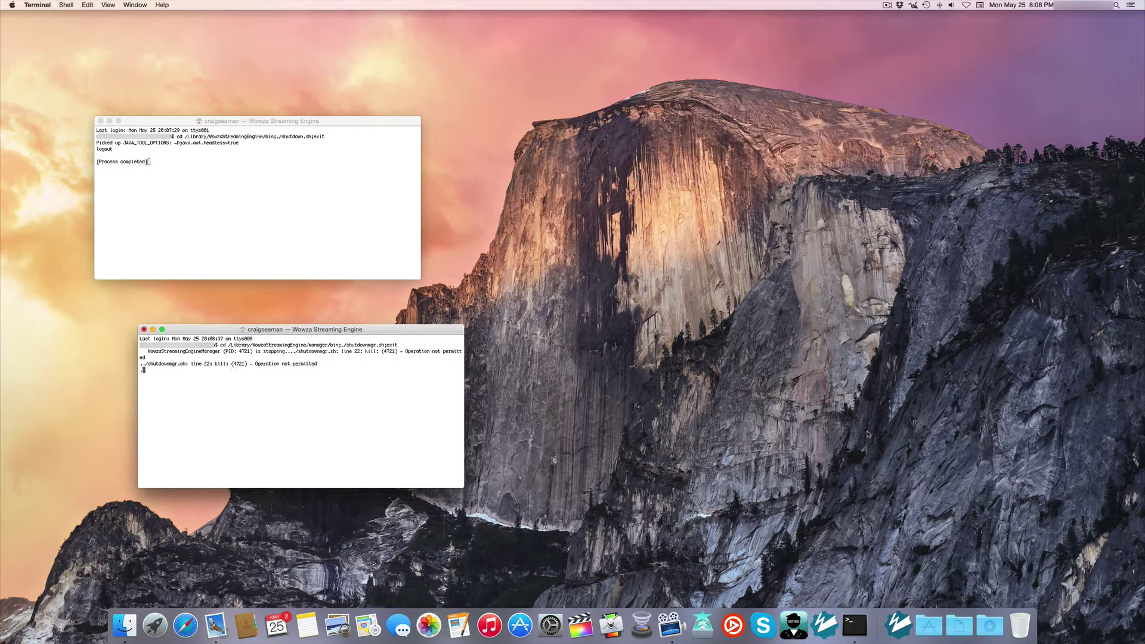
click(896, 626)
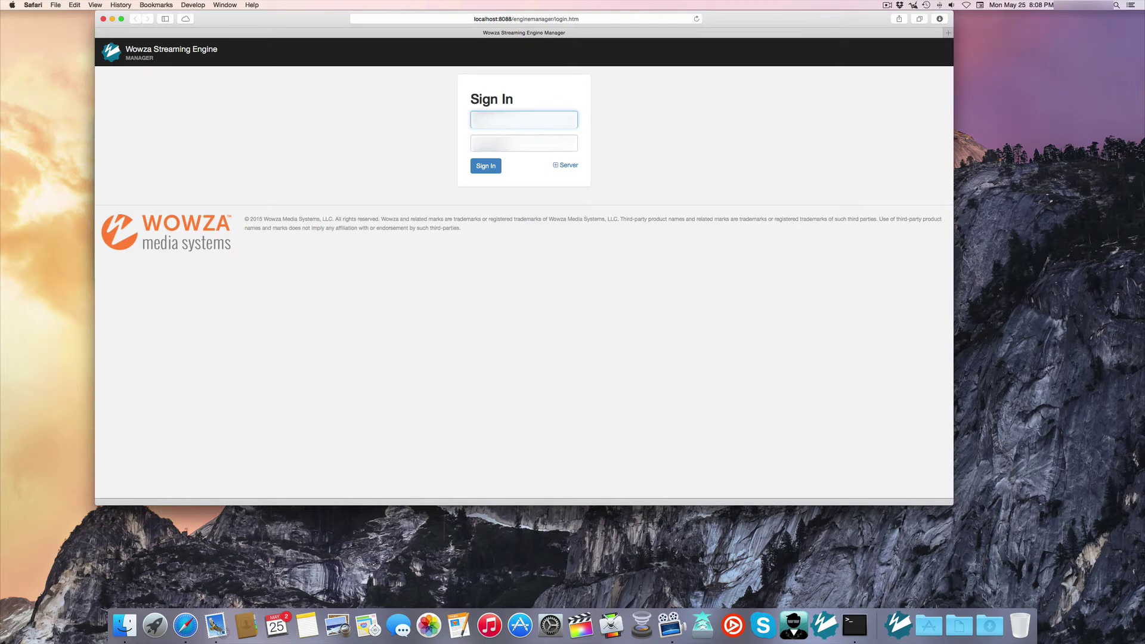
Enter the password, sign in to the Manager, and open the Server Setup page.
click(523, 143)
key(BackSpace)
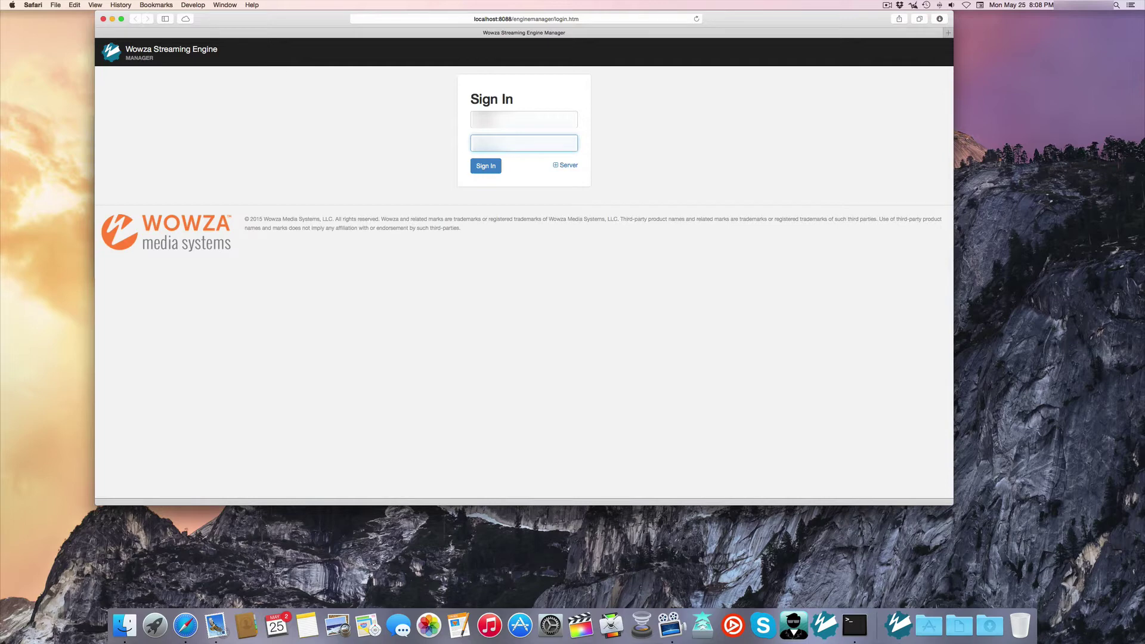
click(493, 166)
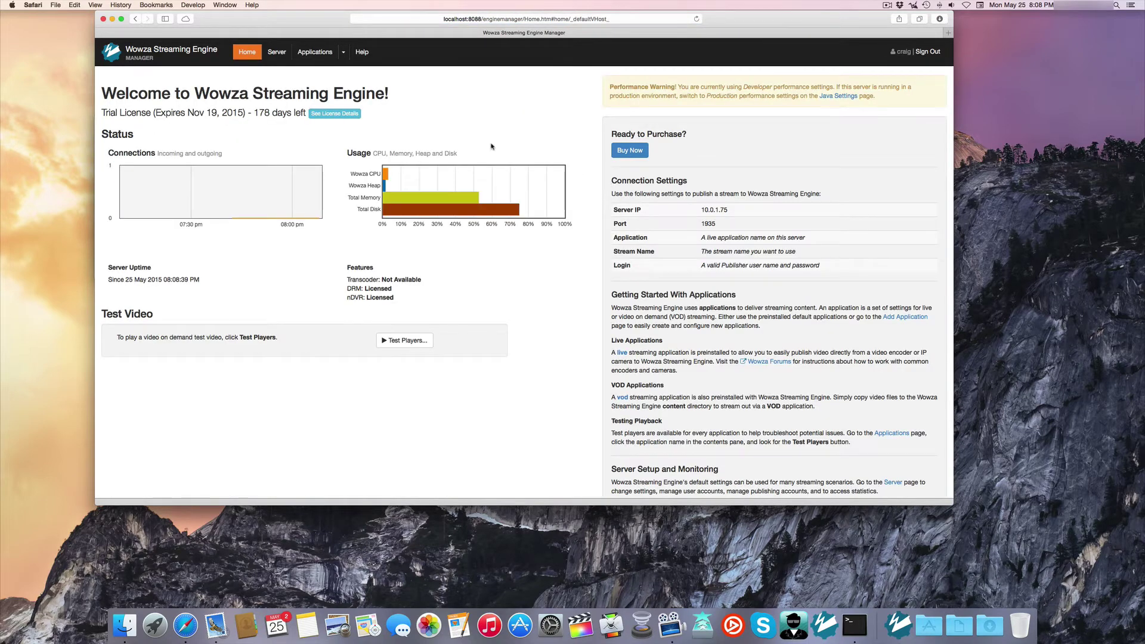
click(278, 55)
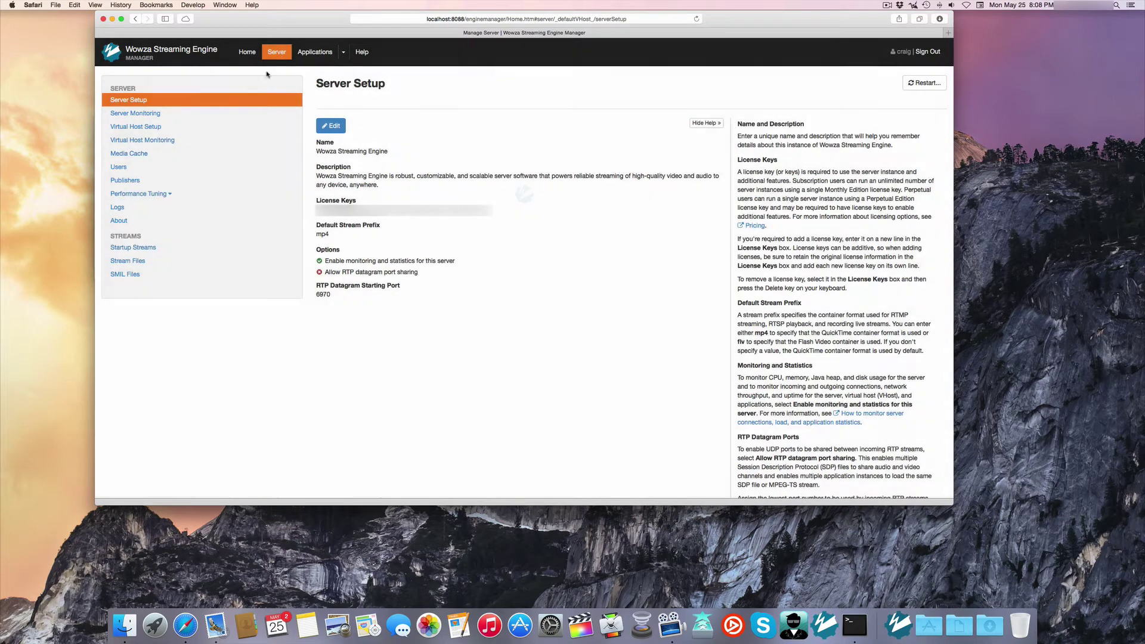
Add a publisher account, entering its username, password and matching password confirmation.
click(133, 181)
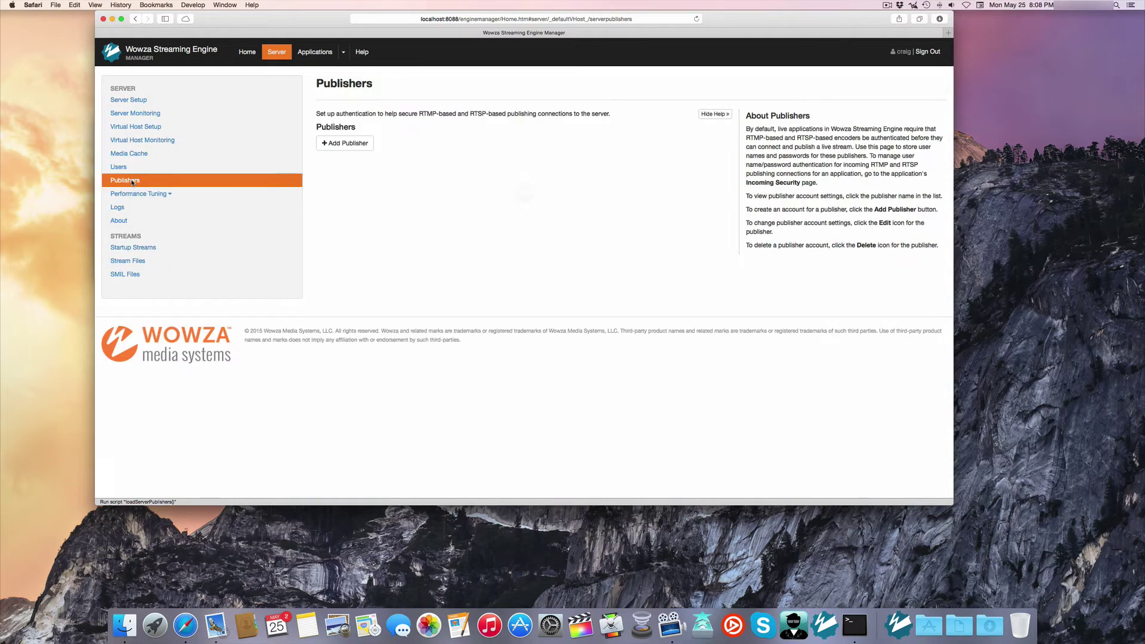
click(343, 145)
click(345, 153)
text(craig)
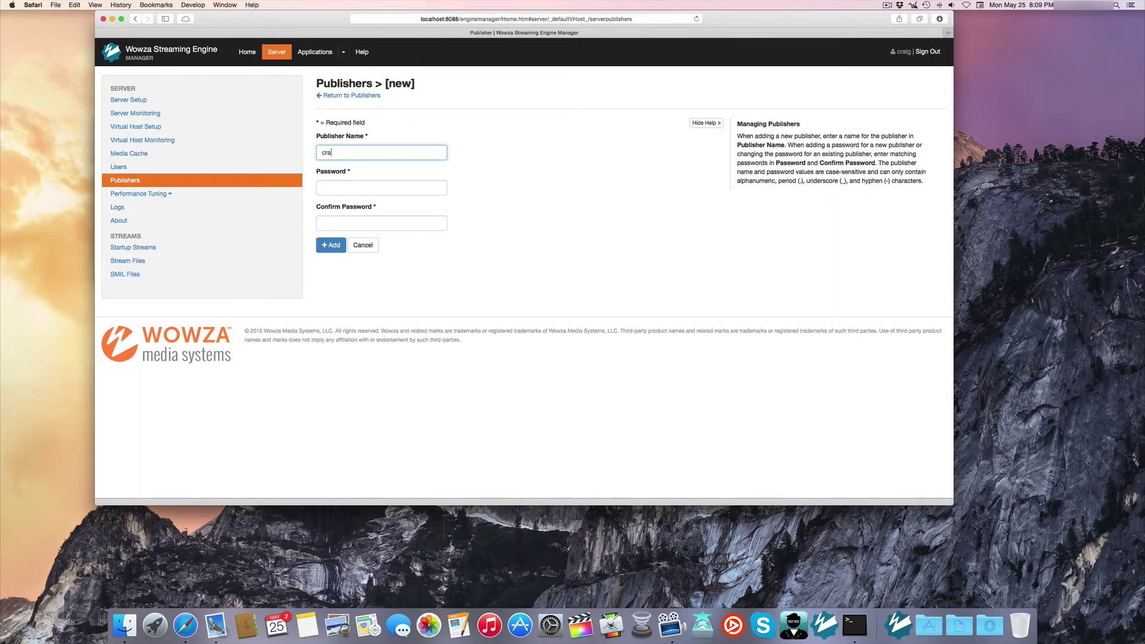
click(381, 188)
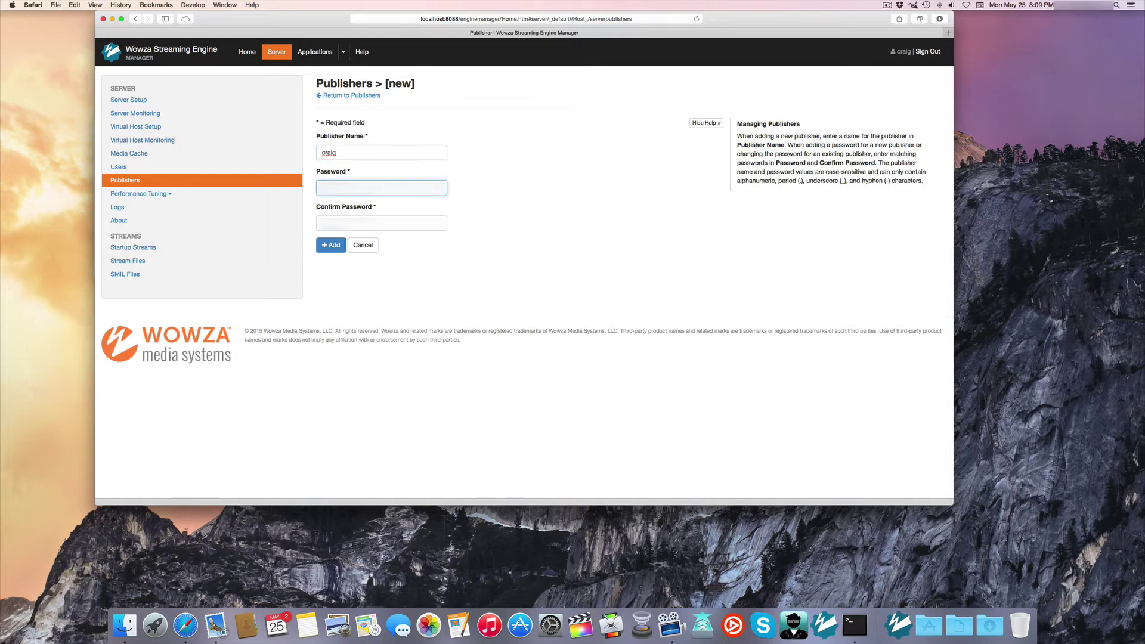
click(381, 223)
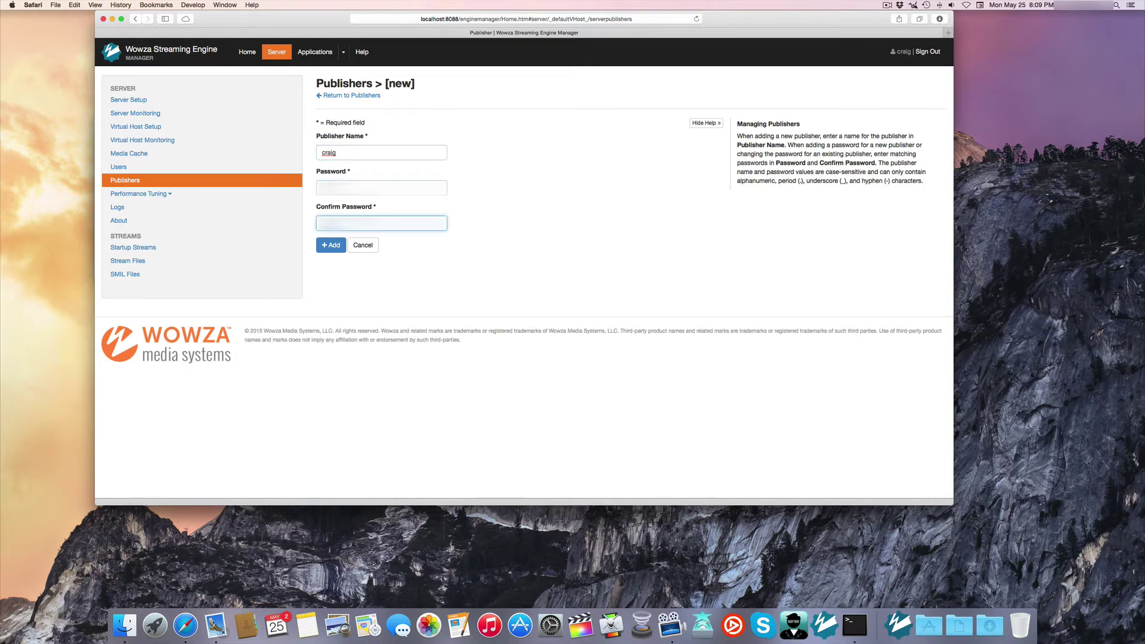
click(329, 244)
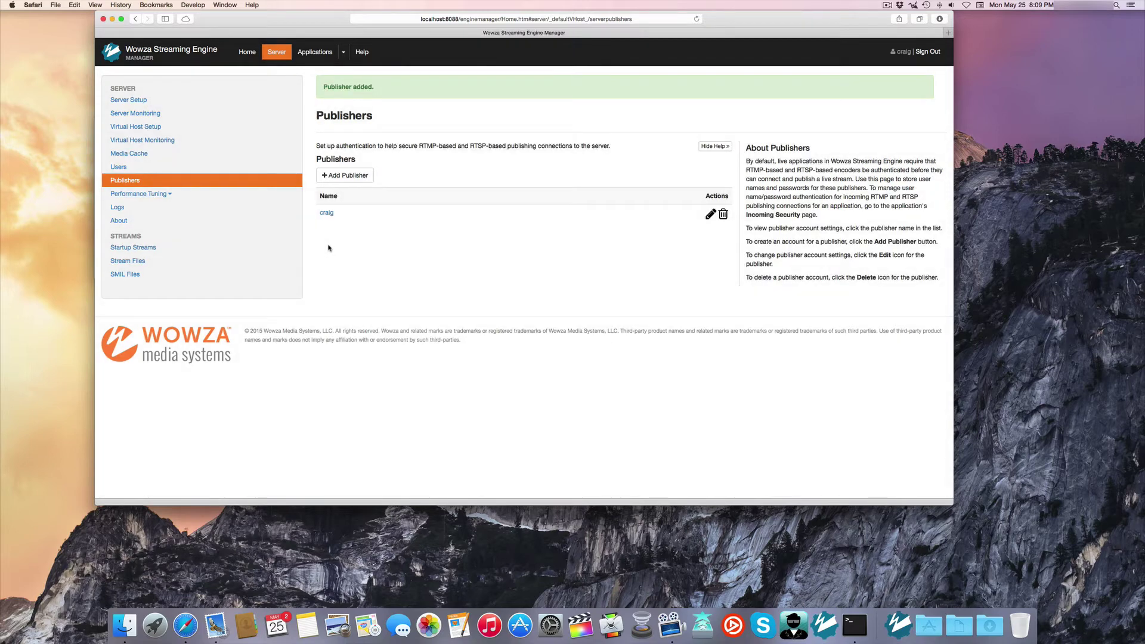
Go to Applications > live > Incoming Publishers to view the supported encoders.
click(314, 53)
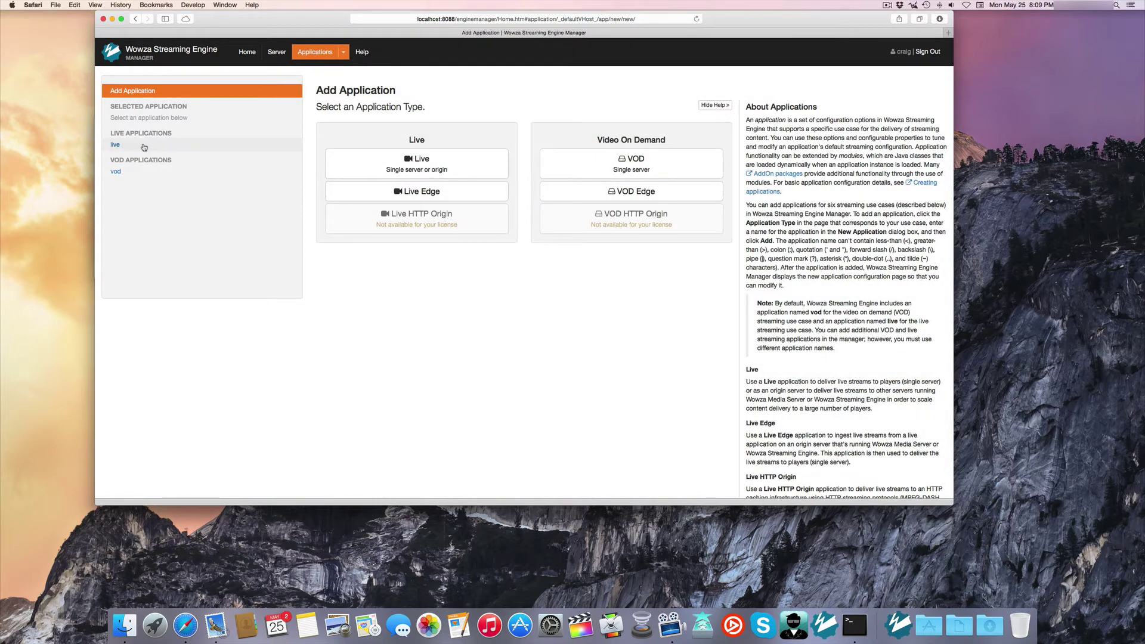
click(115, 145)
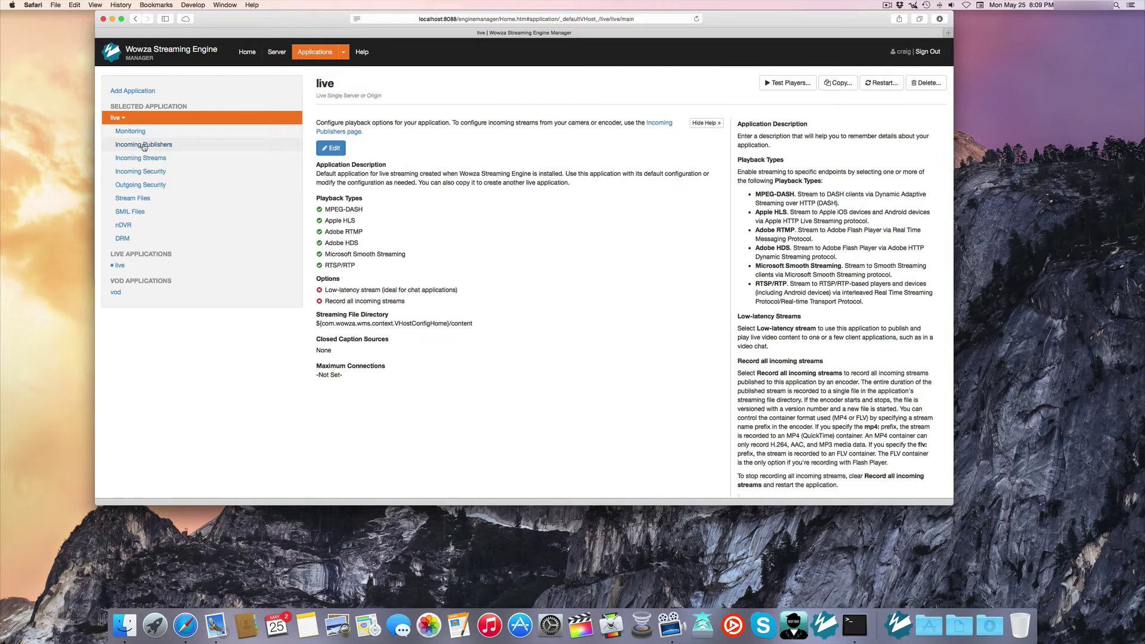
click(158, 146)
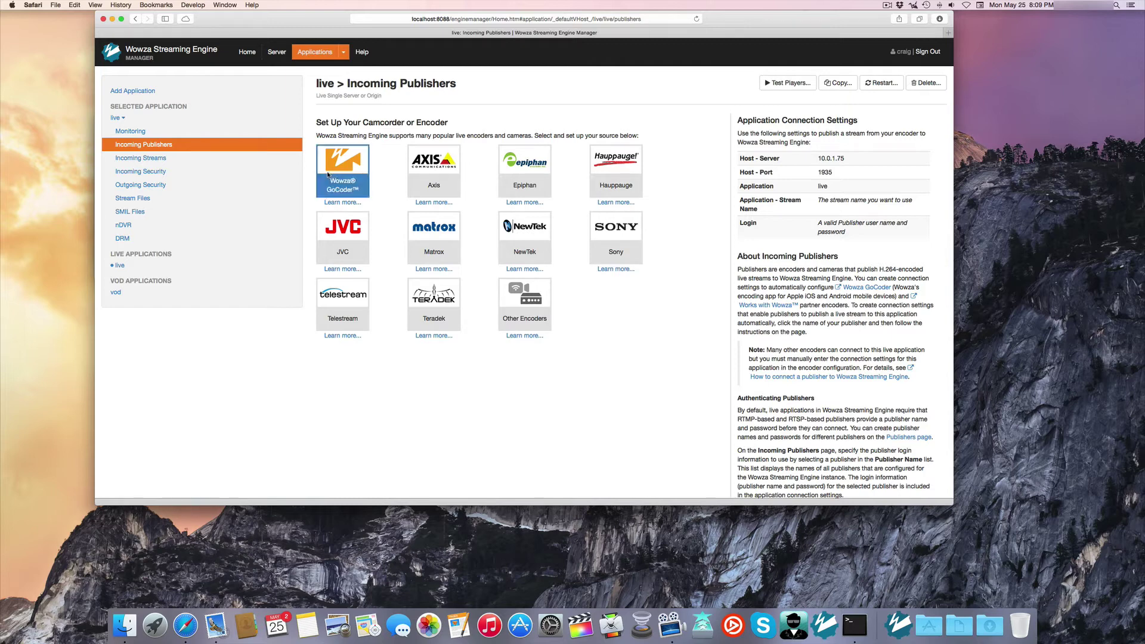
Select the Wowza GoCoder encoder and use Email Me to generate the configuration-link mail.
click(343, 173)
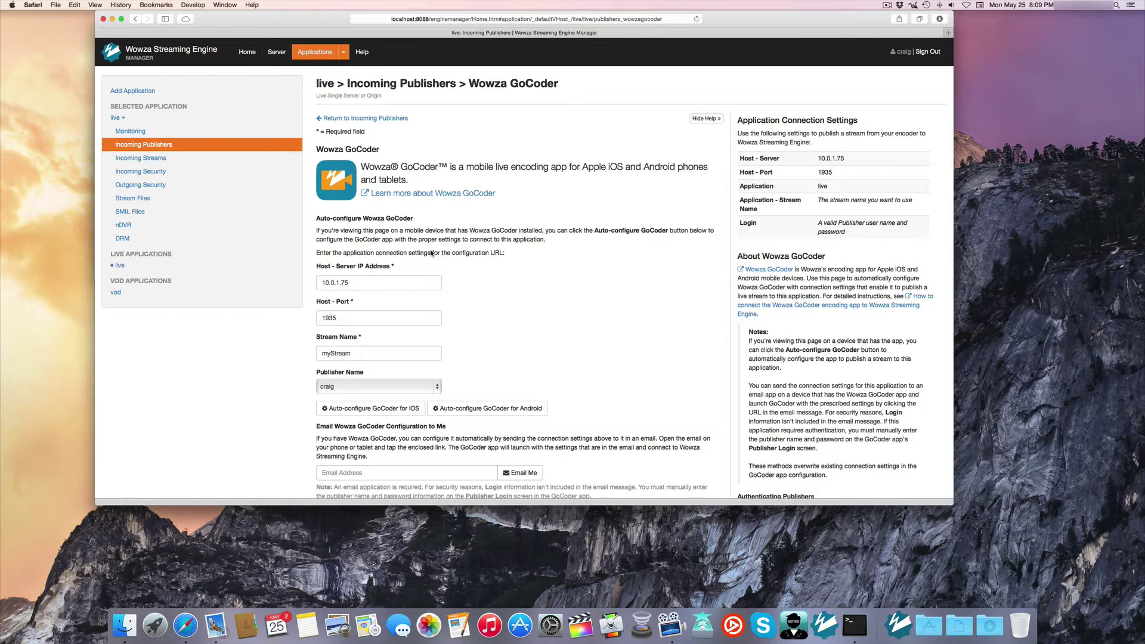
scroll(432, 253, down, 5)
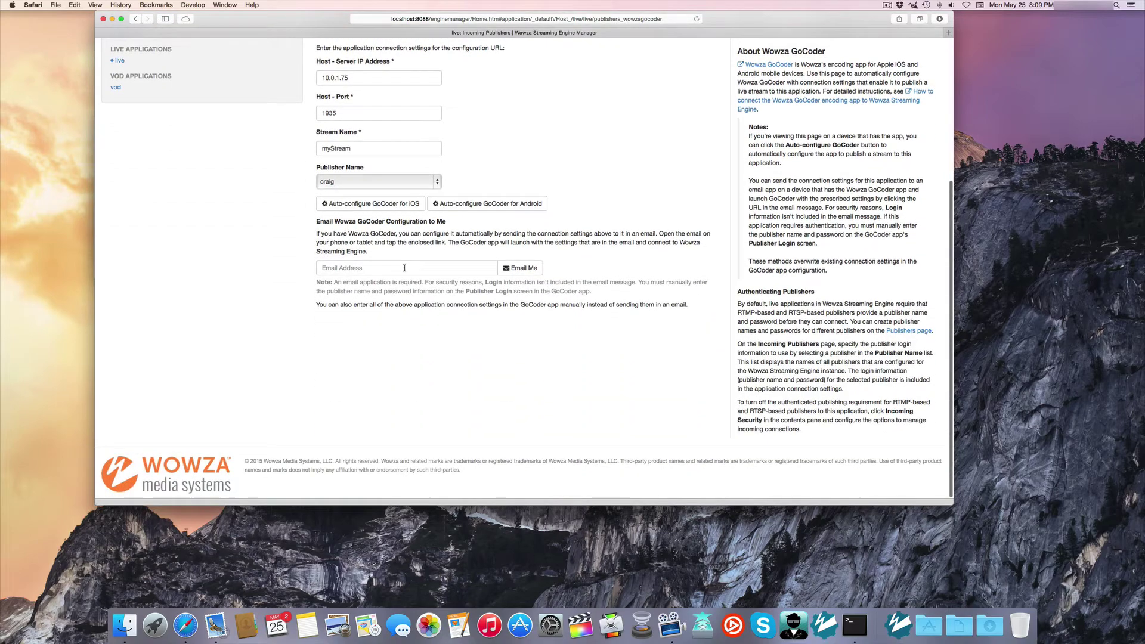
click(404, 269)
click(520, 269)
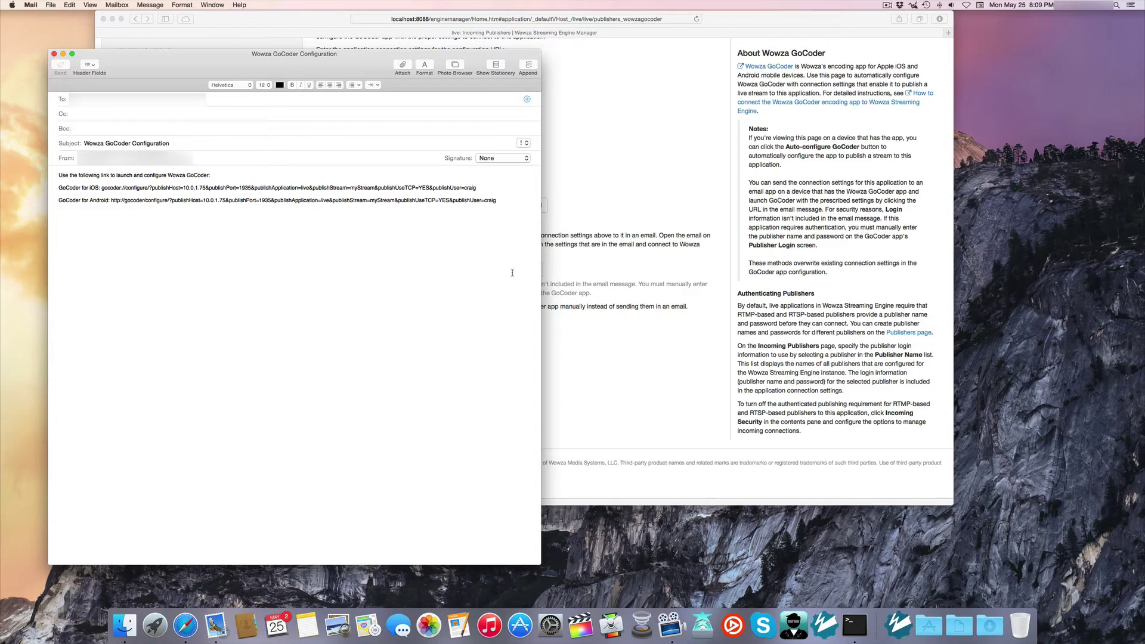
Send the GoCoder configuration email from Mail.
click(59, 66)
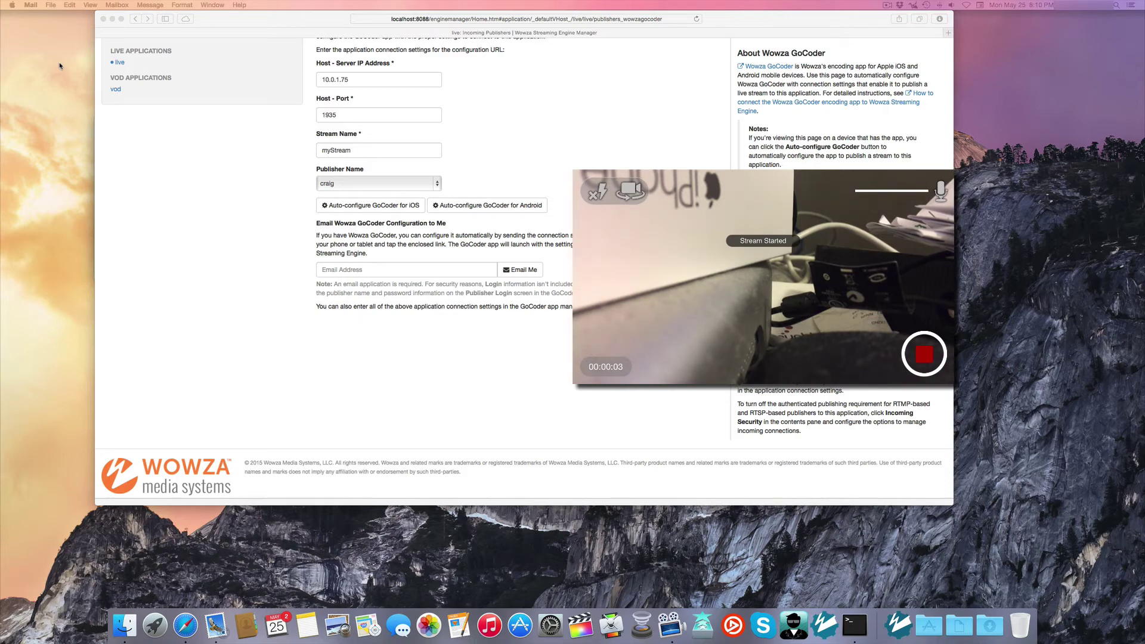
Return to the Manager and view the live application's Incoming Streams, showing myStream Active.
scroll(170, 123, up, 3)
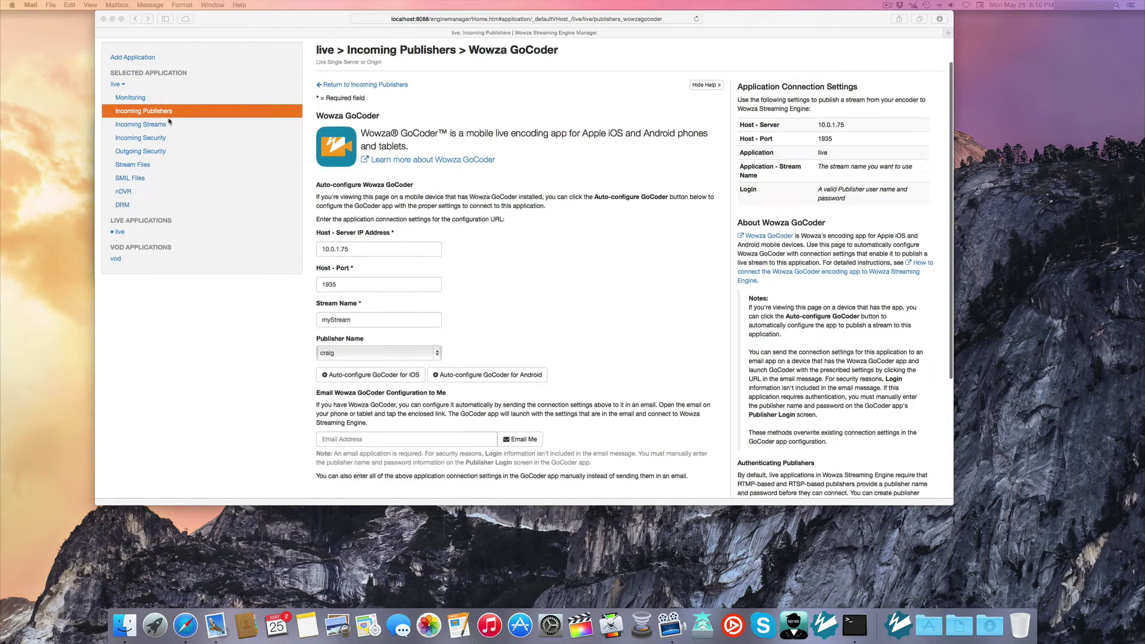
scroll(179, 107, up, 1)
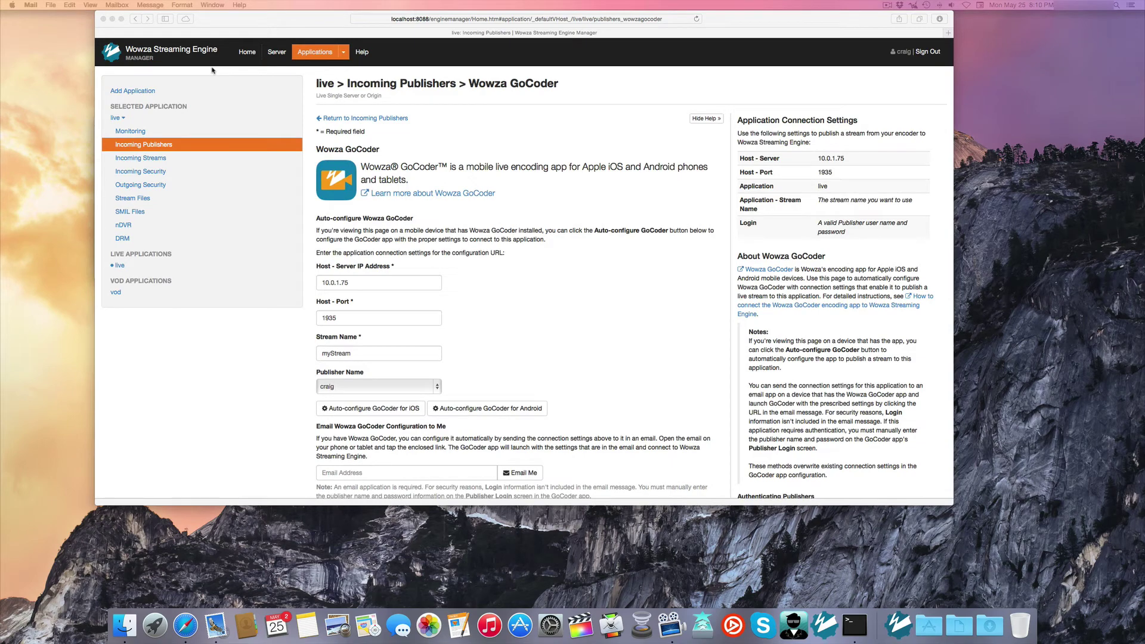
click(148, 159)
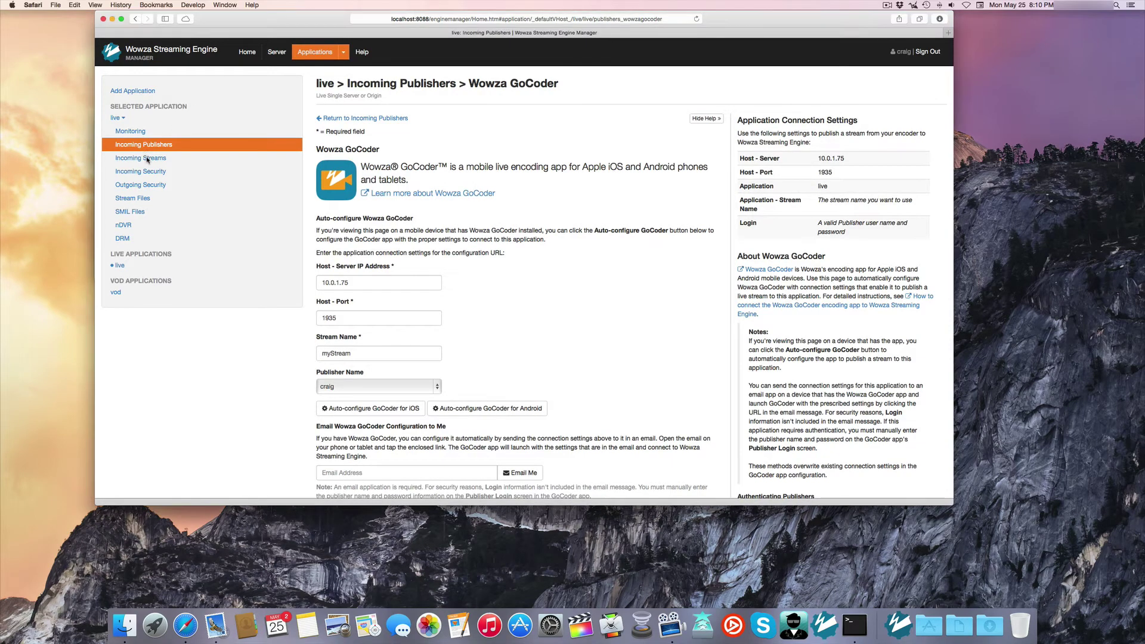
click(148, 160)
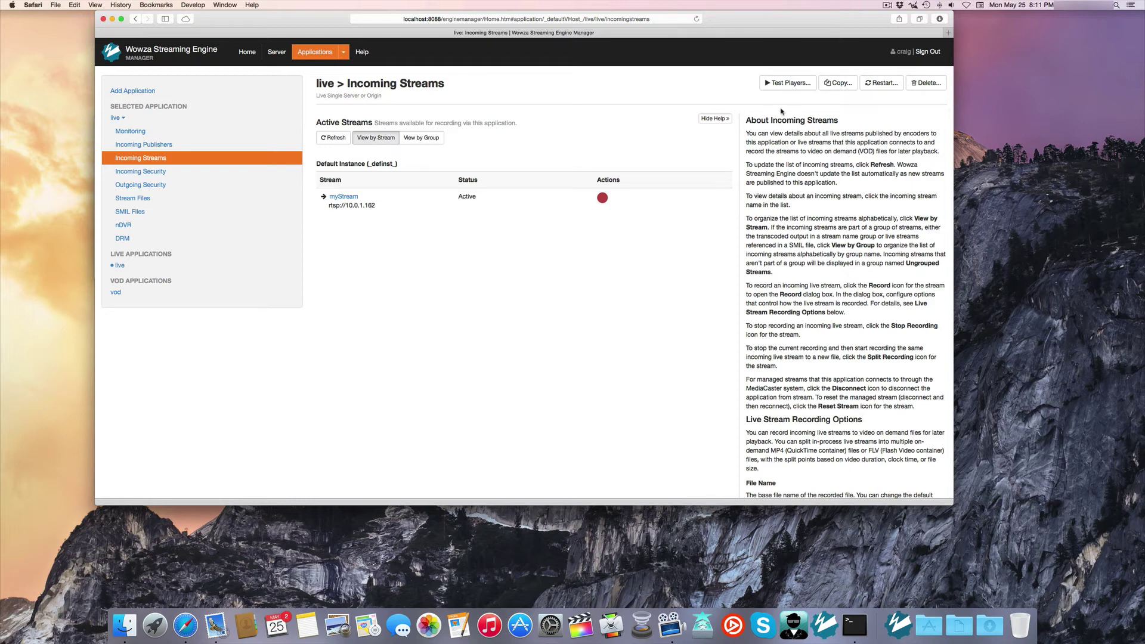
Play myStream in the Adobe RTMP test player, then launch Wirecast.
click(790, 85)
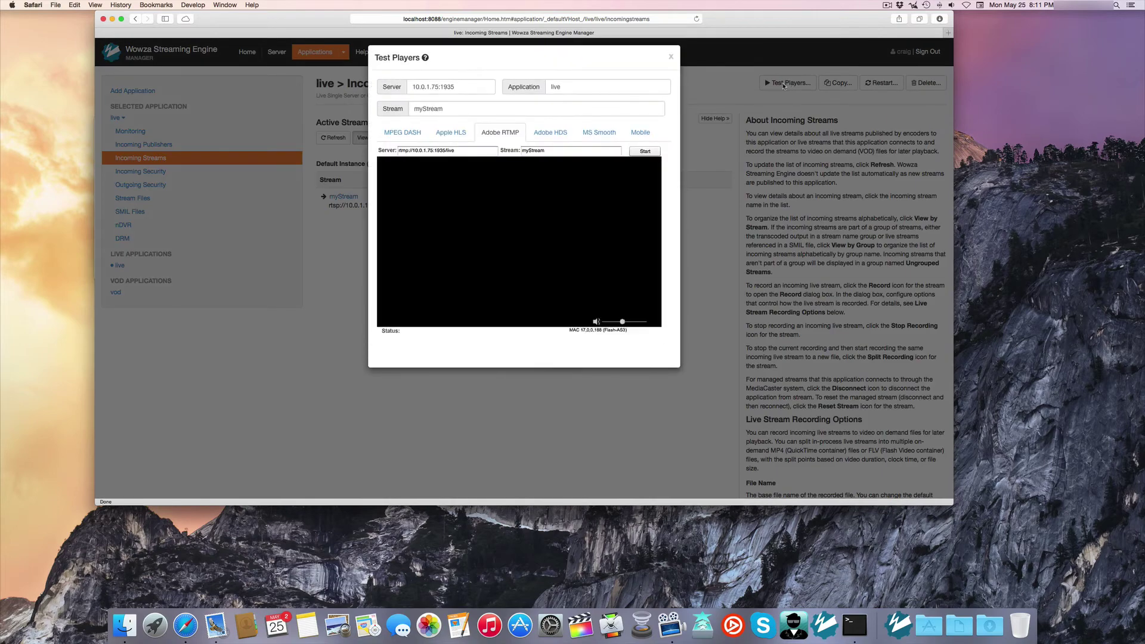
click(657, 153)
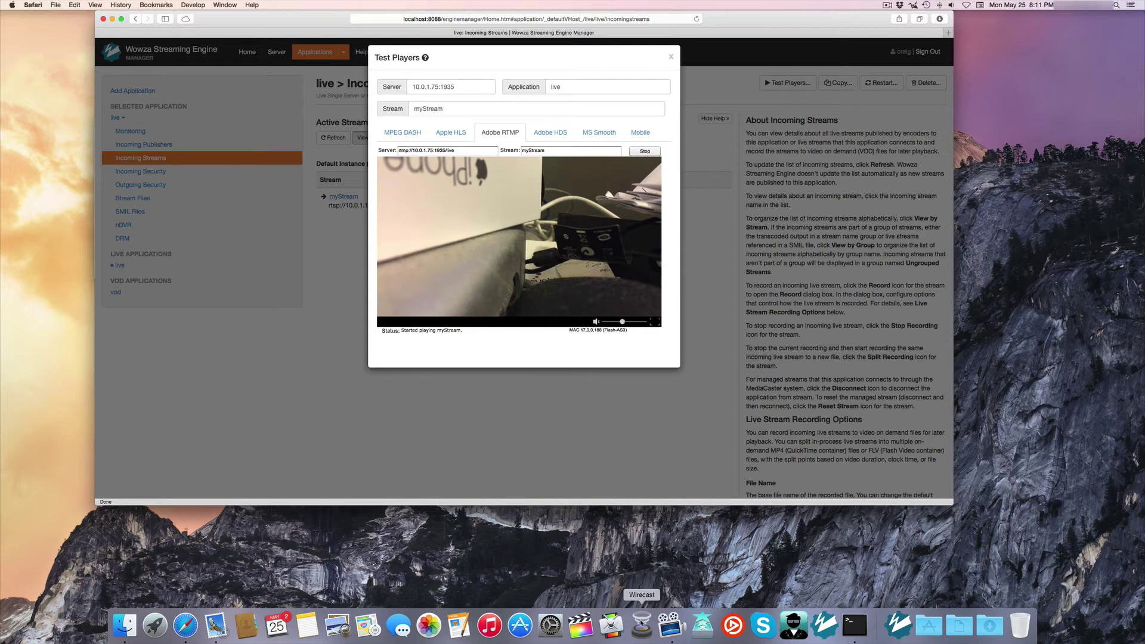
click(641, 624)
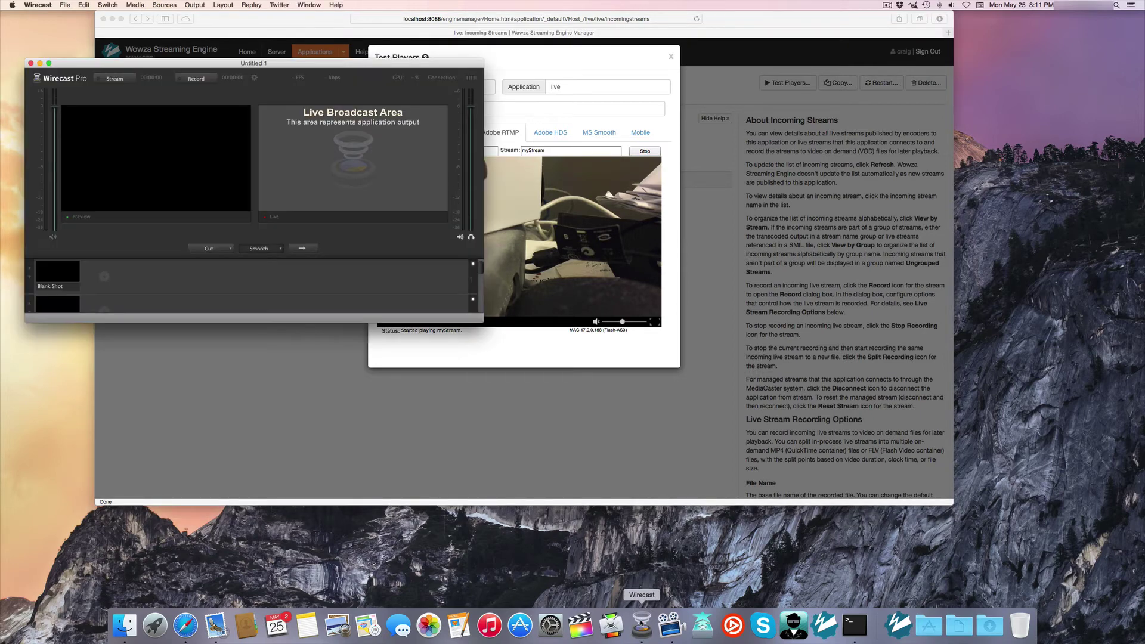
Create a new Wirecast web stream source and copy the RTMP server address from the test player.
click(164, 4)
click(184, 50)
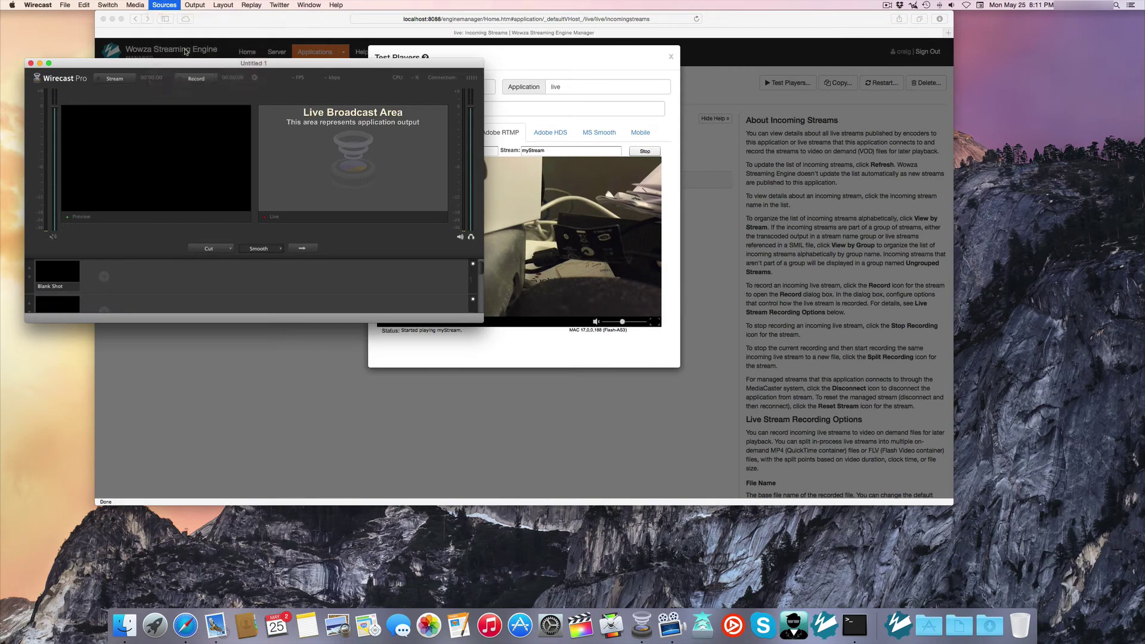
click(545, 53)
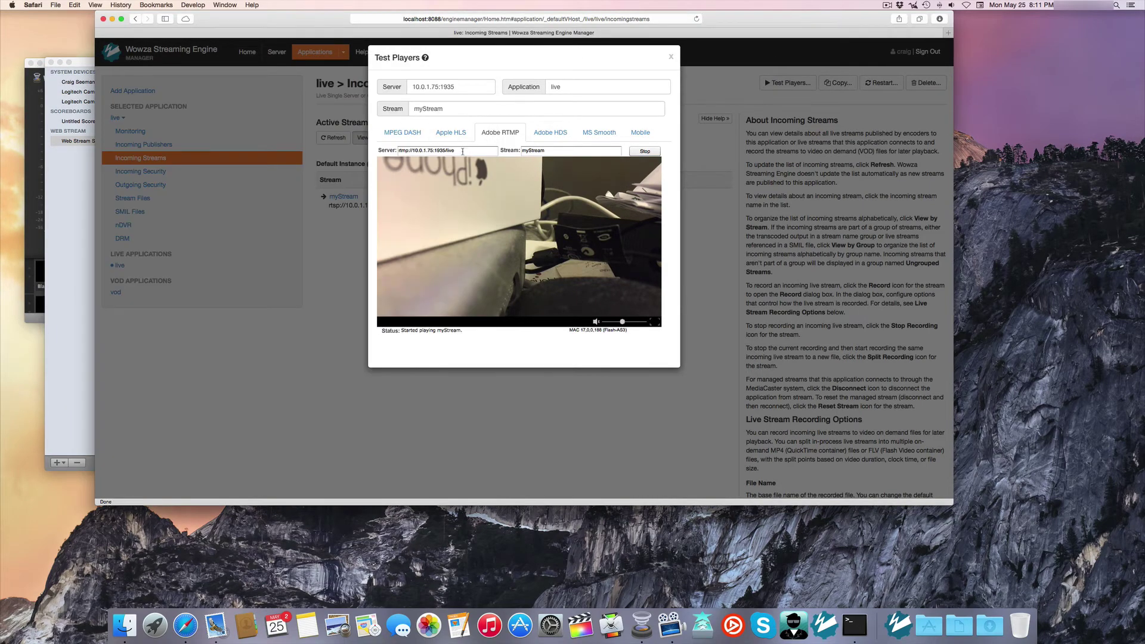
drag(468, 151, 376, 152)
key(super+c)
Set the live stream URI to rtmp://10.0.1.75:1935/live/myStream and connect it.
click(47, 201)
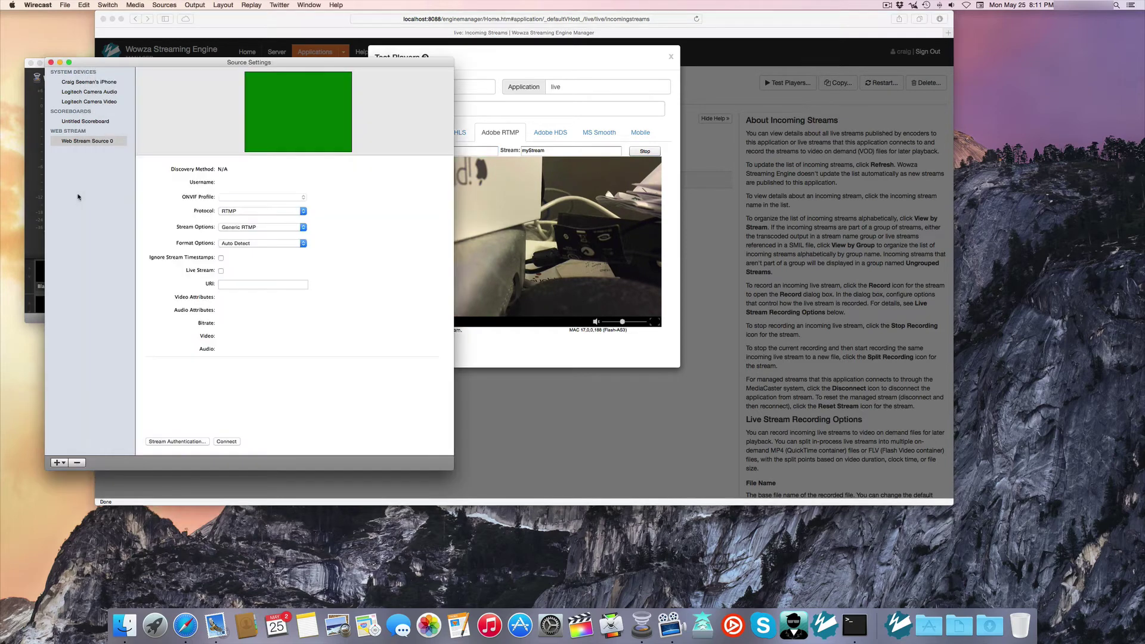
click(221, 271)
click(233, 283)
key(super+v)
text(/)
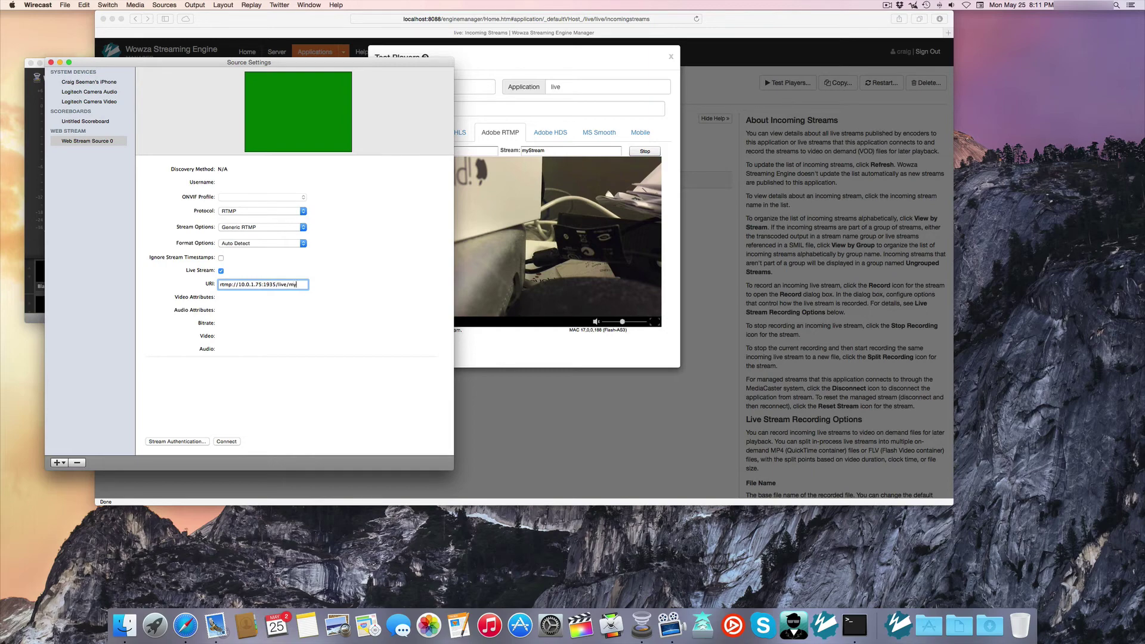
text(ream)
key(Return)
click(226, 442)
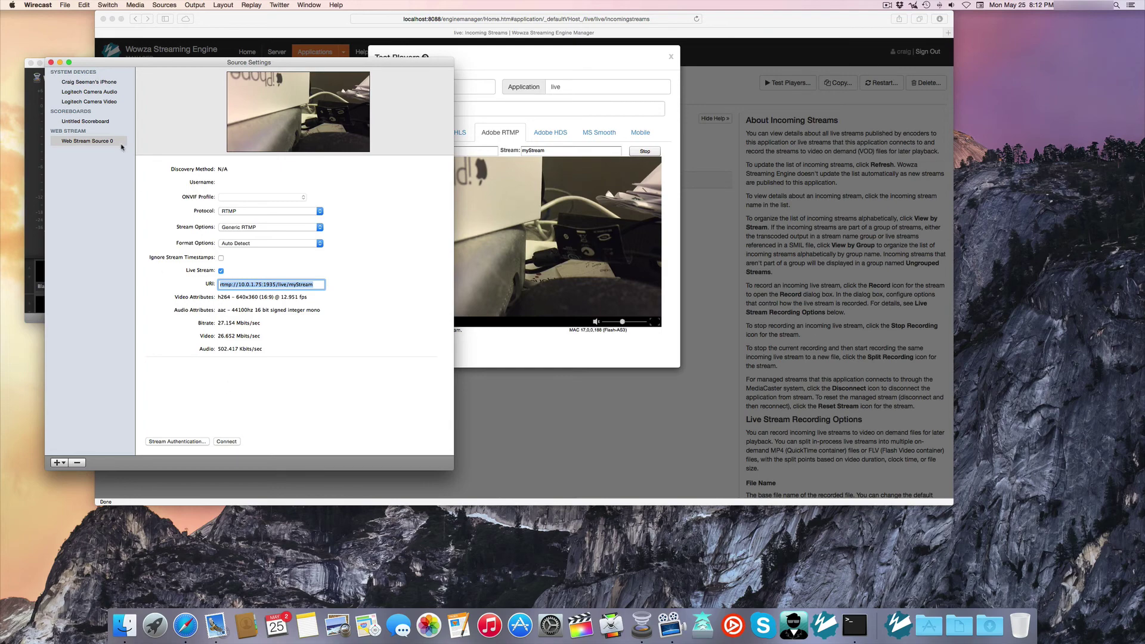
click(51, 63)
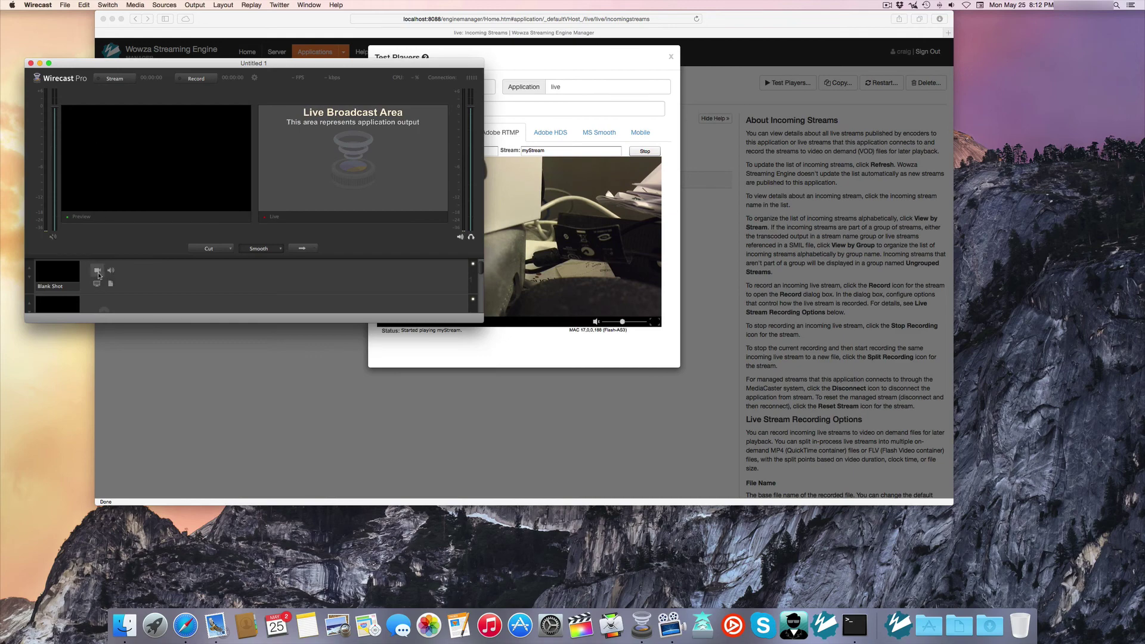
Add a Web Stream Source 0 shot, load it into preview, and take it live.
click(99, 273)
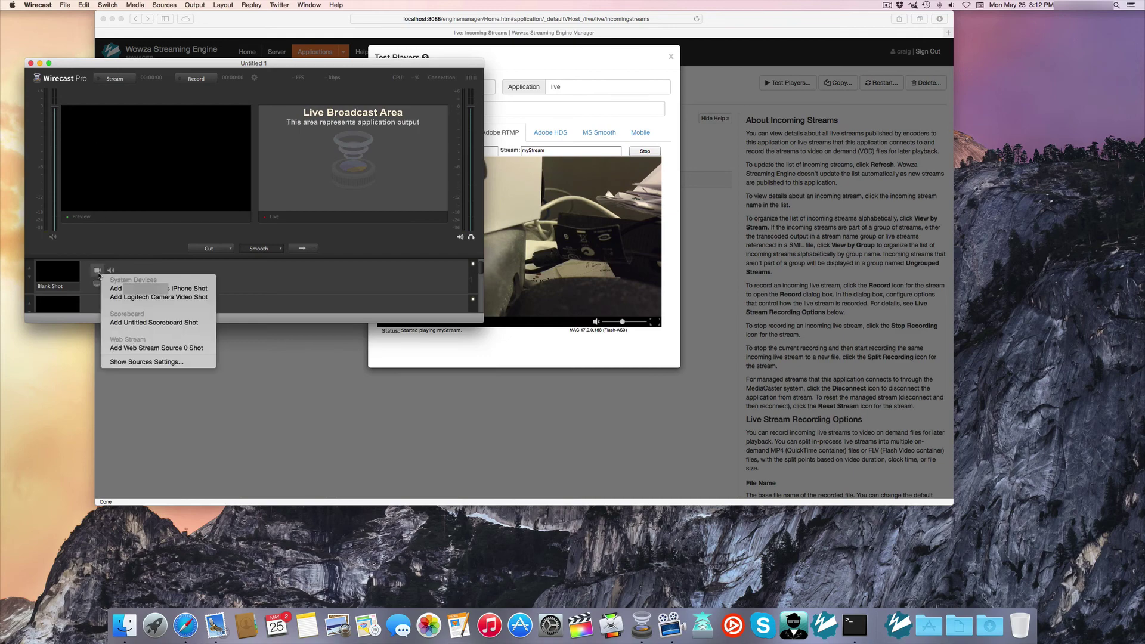
click(152, 351)
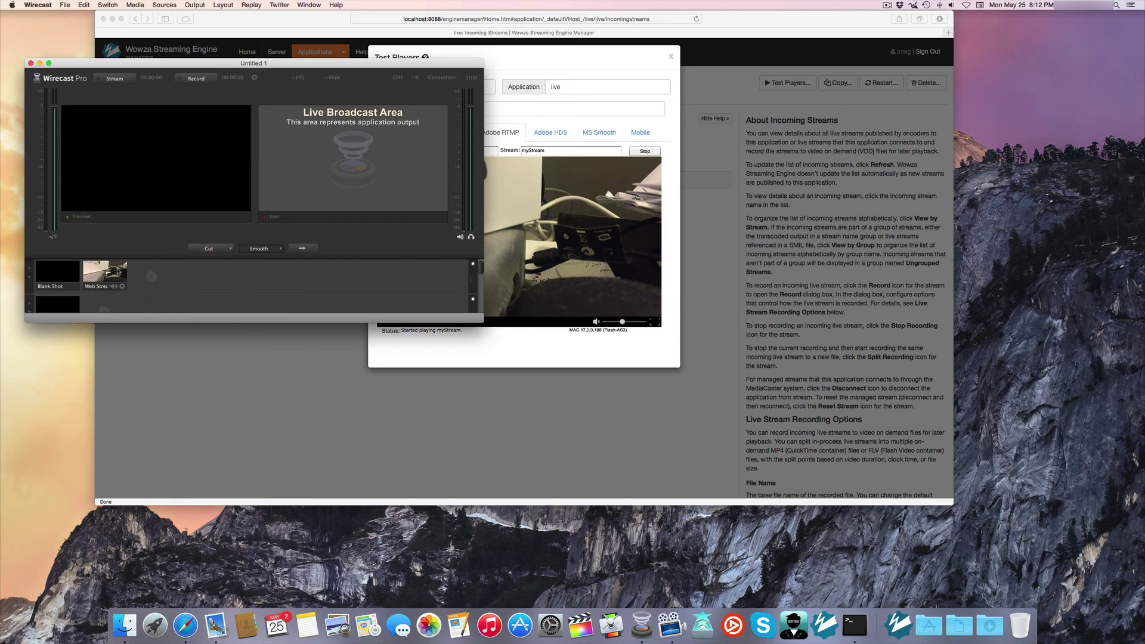
click(119, 271)
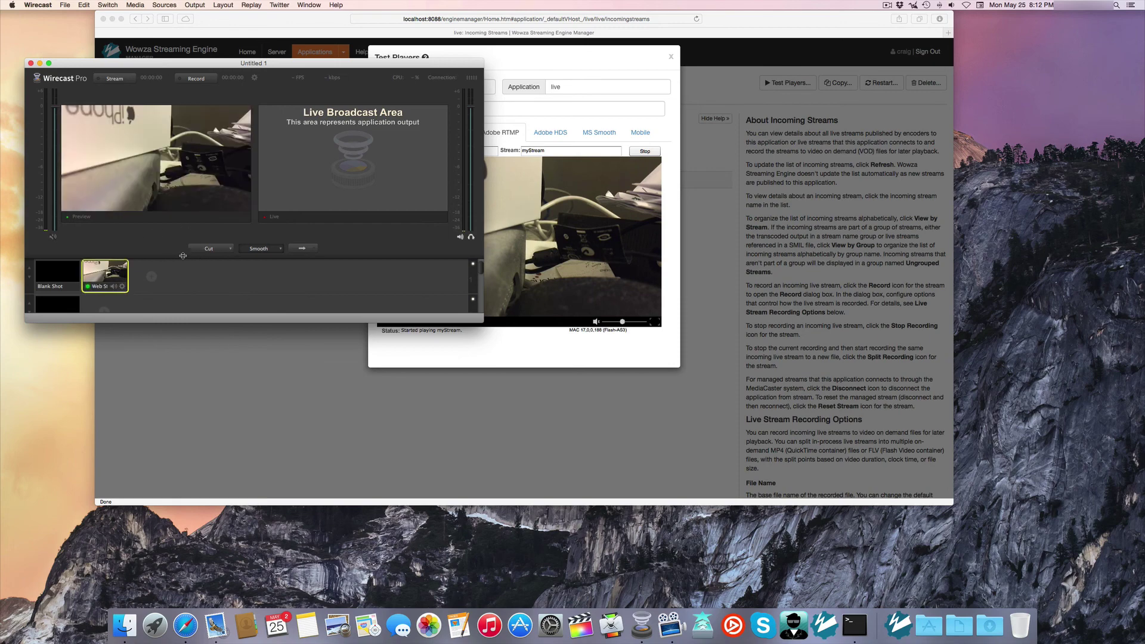
click(292, 250)
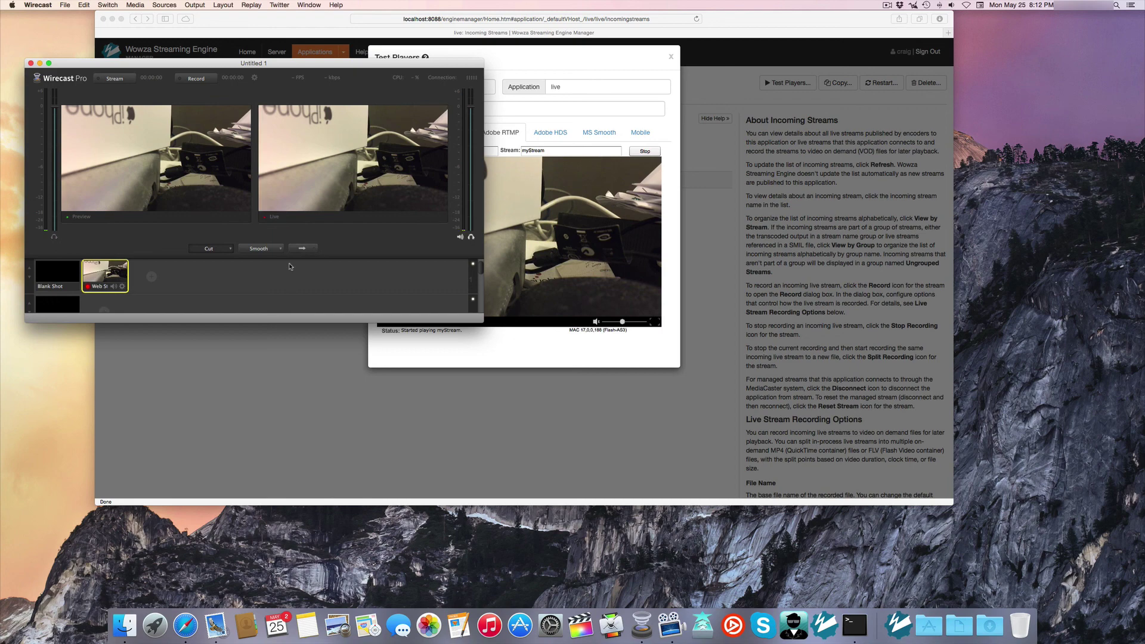